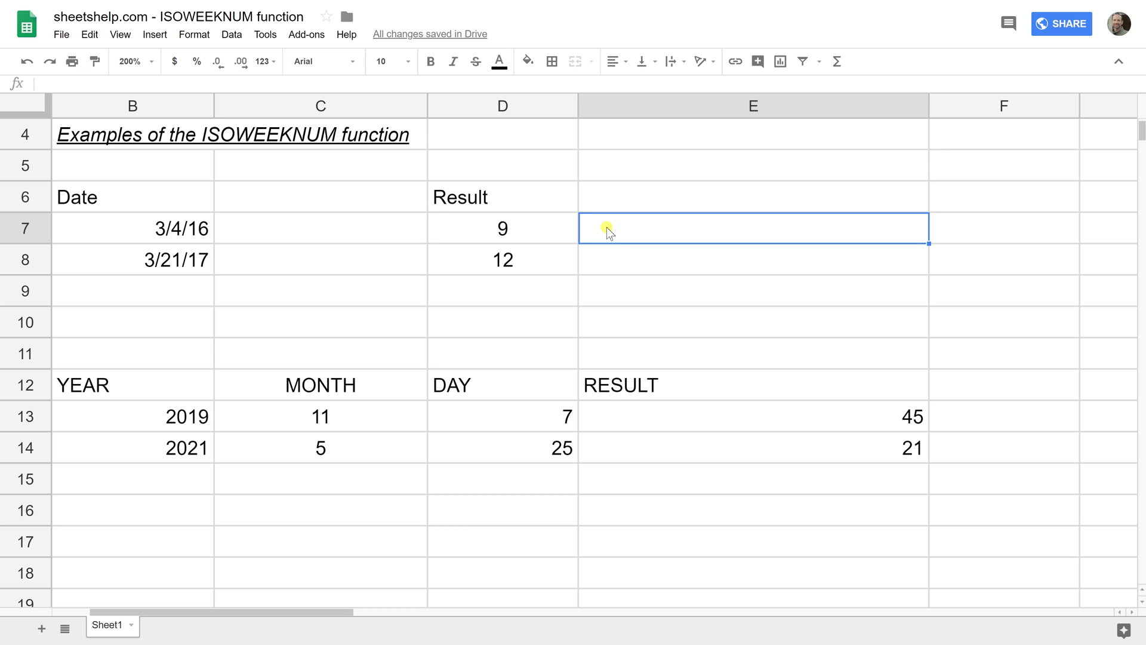
Move to D7 and start a new formula over its week-number result.
{"action": "key", "text": "Left"}
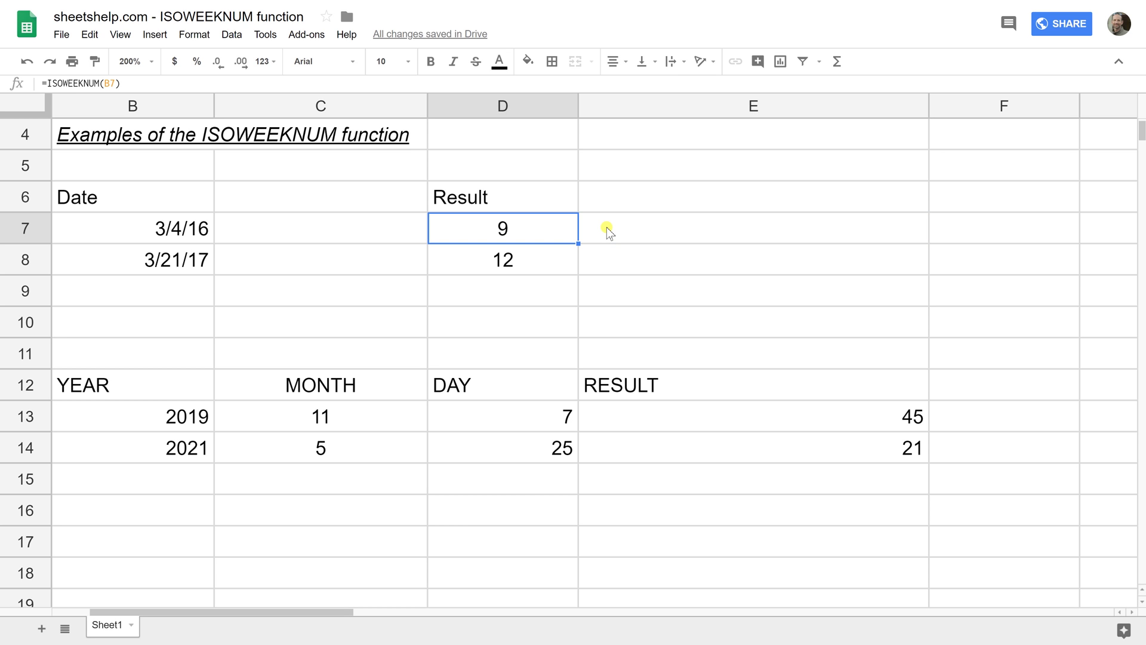
{"action": "type", "text": "="}
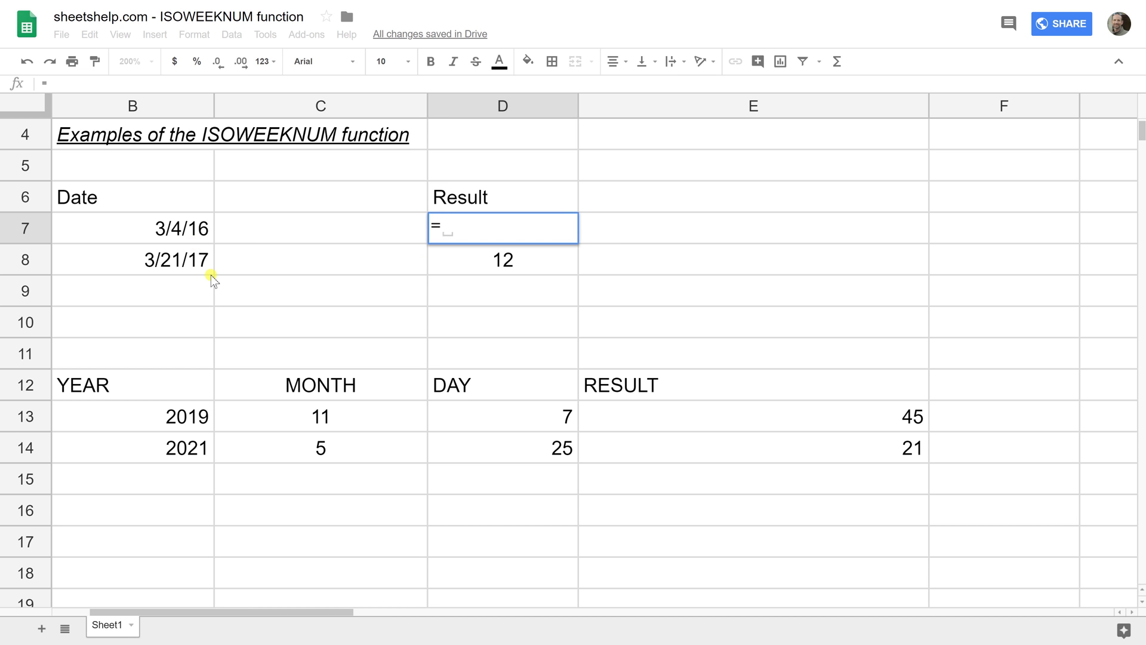
{"action": "type", "text": "ISOWEE"}
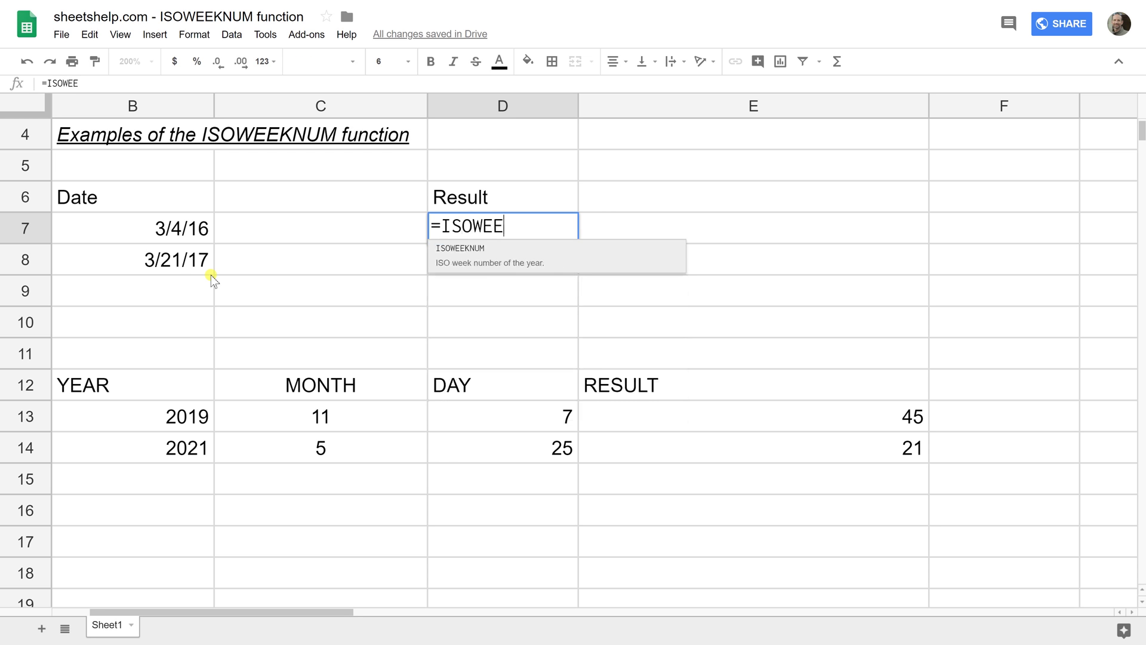
{"action": "type", "text": "KNUM"}
{"action": "type", "text": "("}
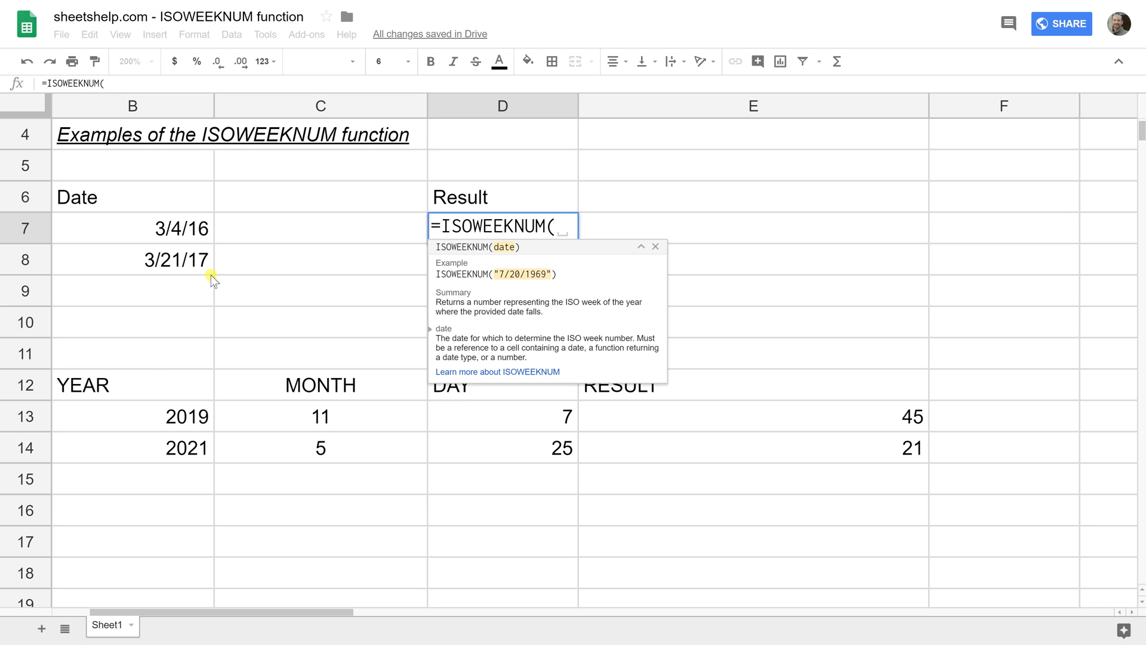
Enter =ISOWEEKNUM(B7) in D7, returning week 9, and reopen it for editing.
{"action": "left_click", "coordinate": [201, 236]}
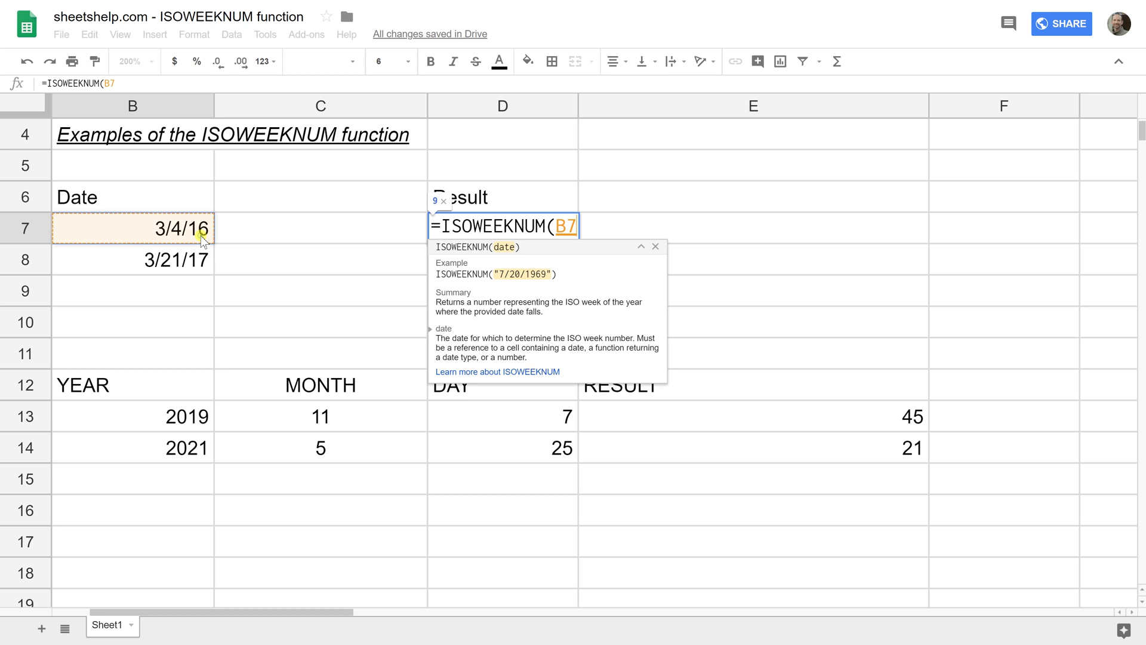
{"action": "type", "text": ")"}
{"action": "key", "text": "Return"}
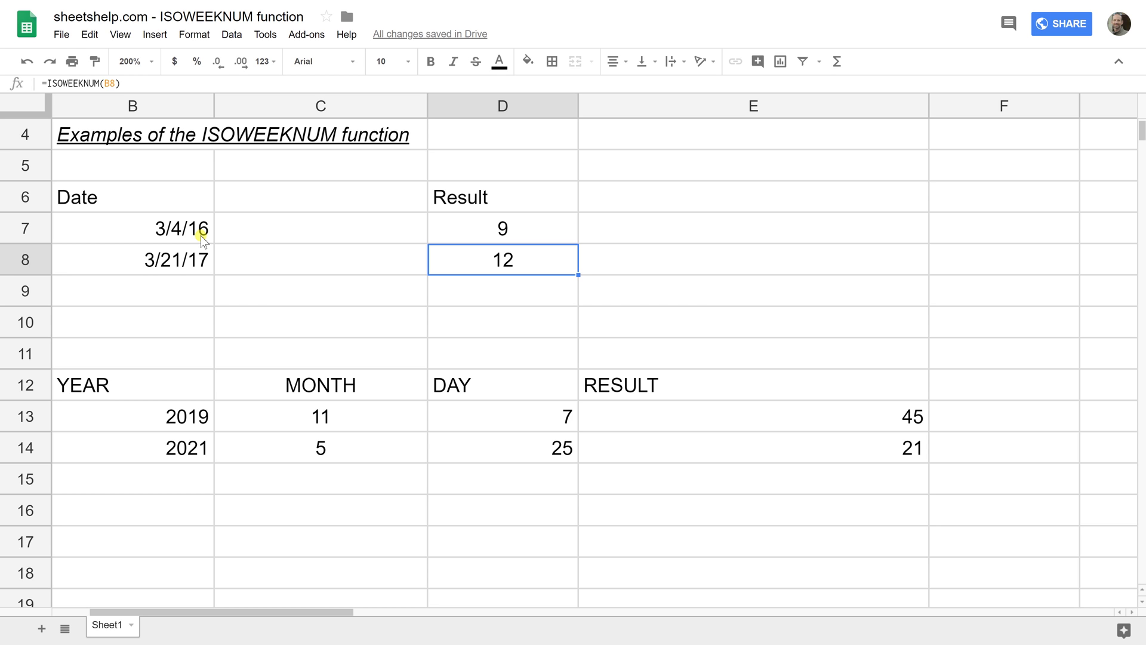
{"action": "key", "text": "Up"}
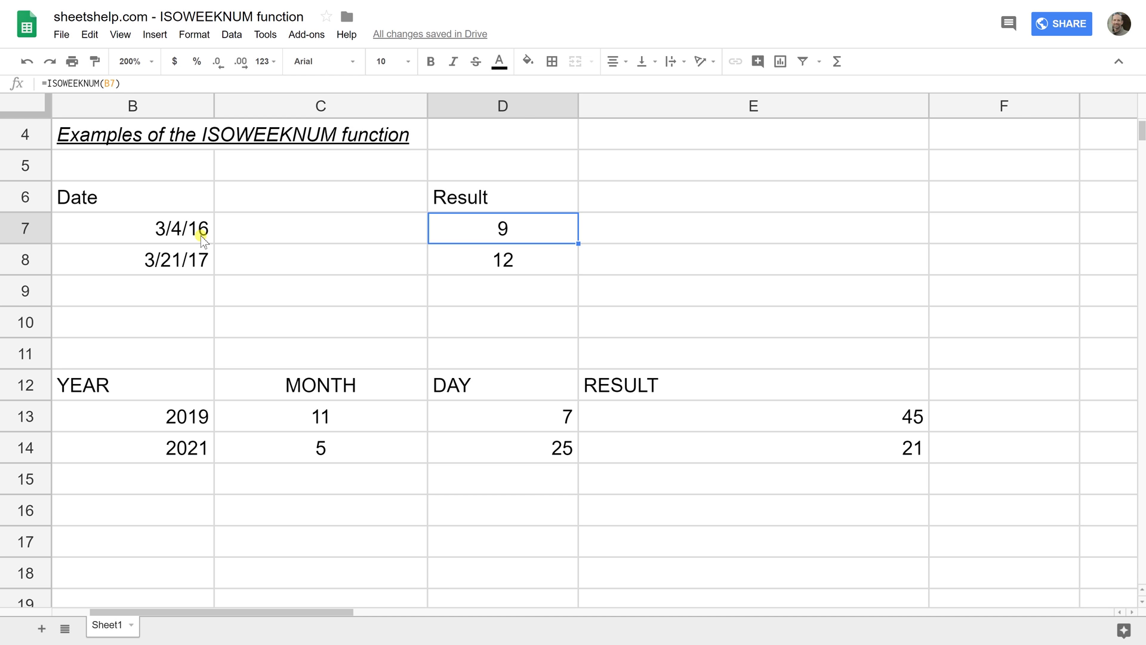
{"action": "double_click", "coordinate": [555, 225]}
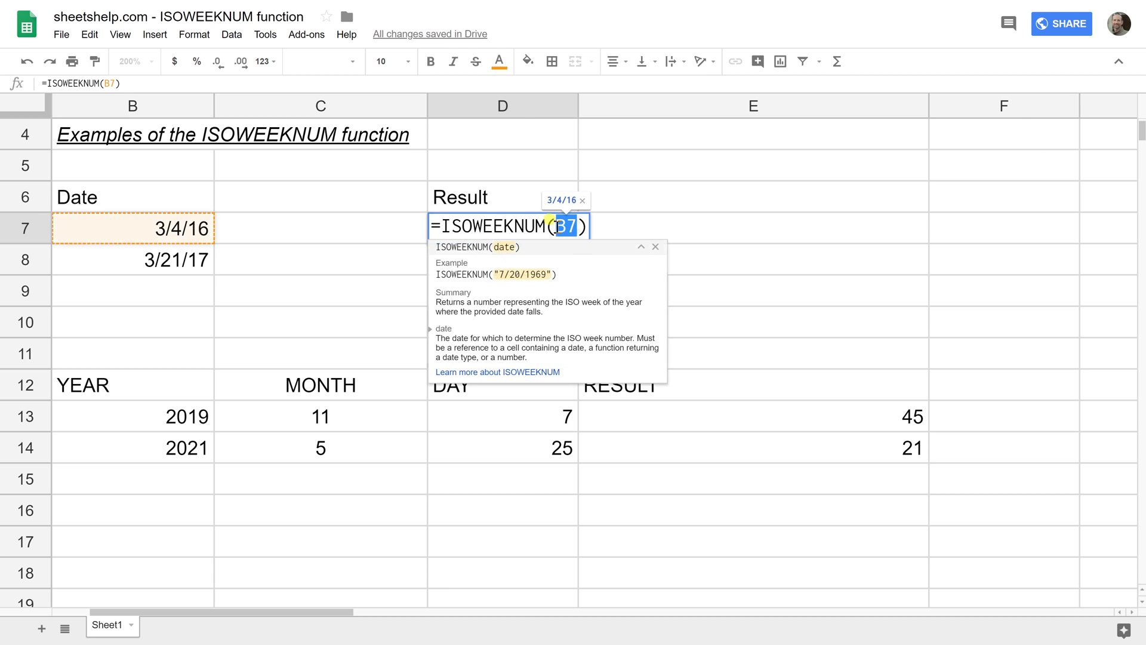
Replace D7's B7 reference with the literal date 3/4/16, giving 52.
{"action": "key", "text": "Escape"}
{"action": "double_click", "coordinate": [520, 225]}
{"action": "triple_click", "coordinate": [521, 225]}
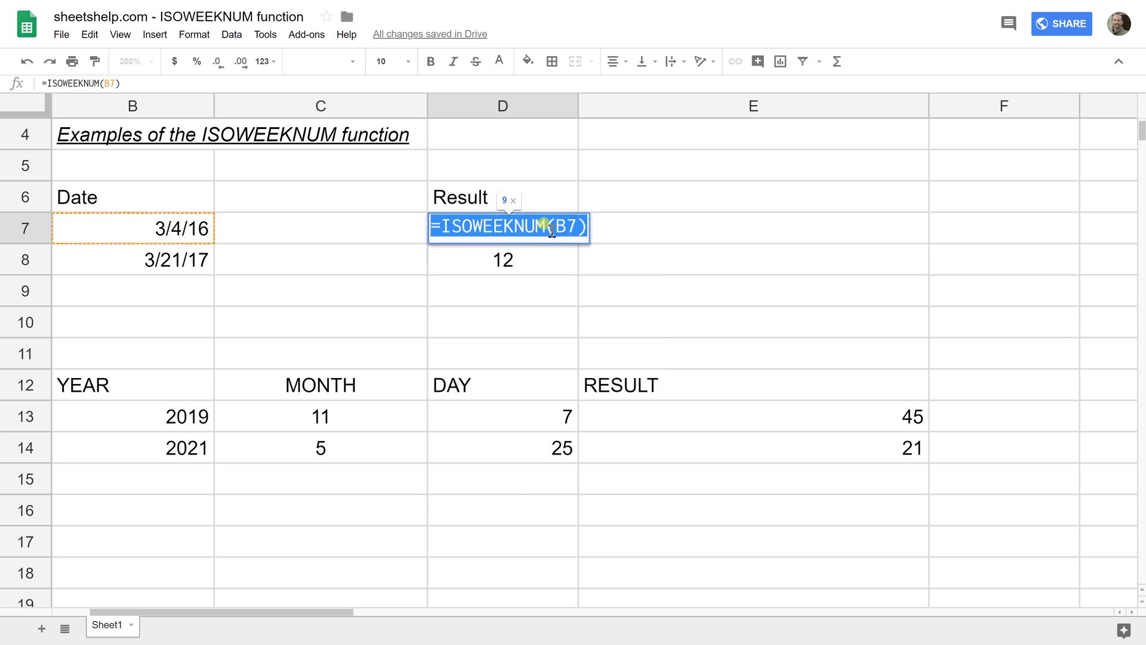
{"action": "left_click", "coordinate": [556, 227]}
{"action": "double_click", "coordinate": [565, 225]}
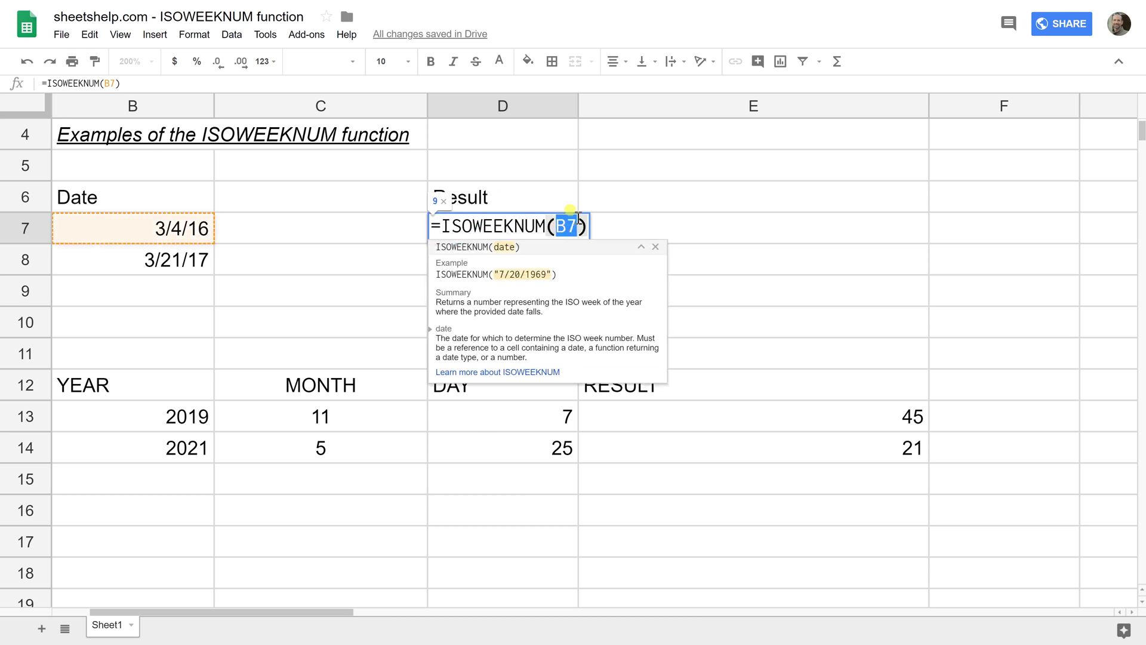
{"action": "type", "text": "3/4/1"}
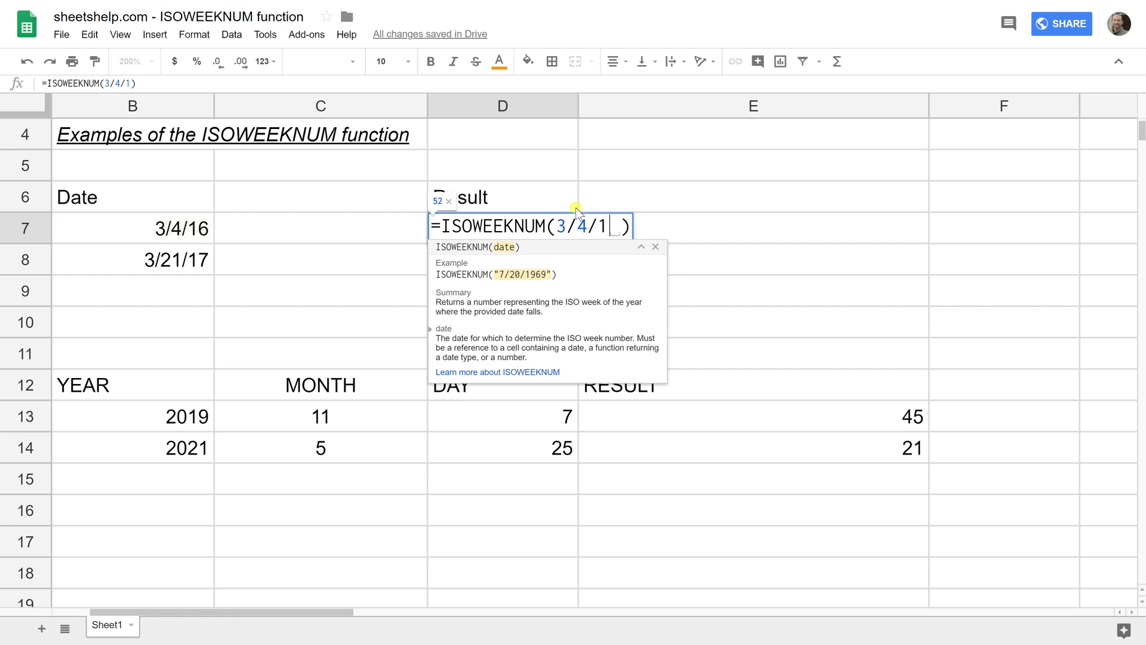
{"action": "type", "text": "6"}
{"action": "key", "text": "Return"}
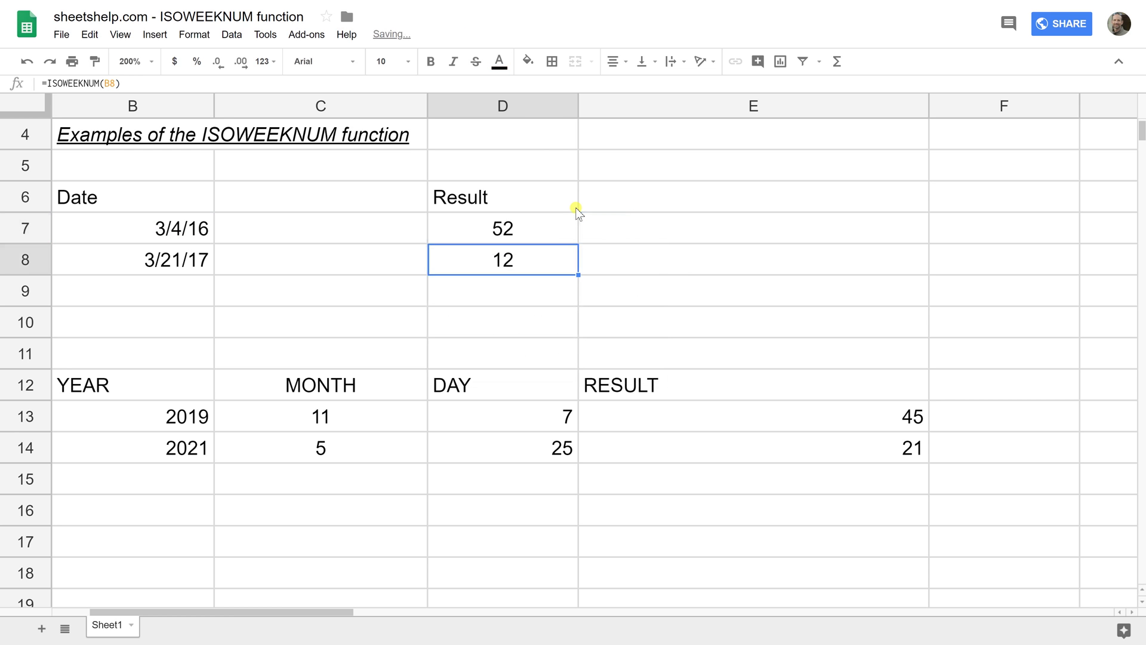
{"action": "left_click", "coordinate": [559, 227]}
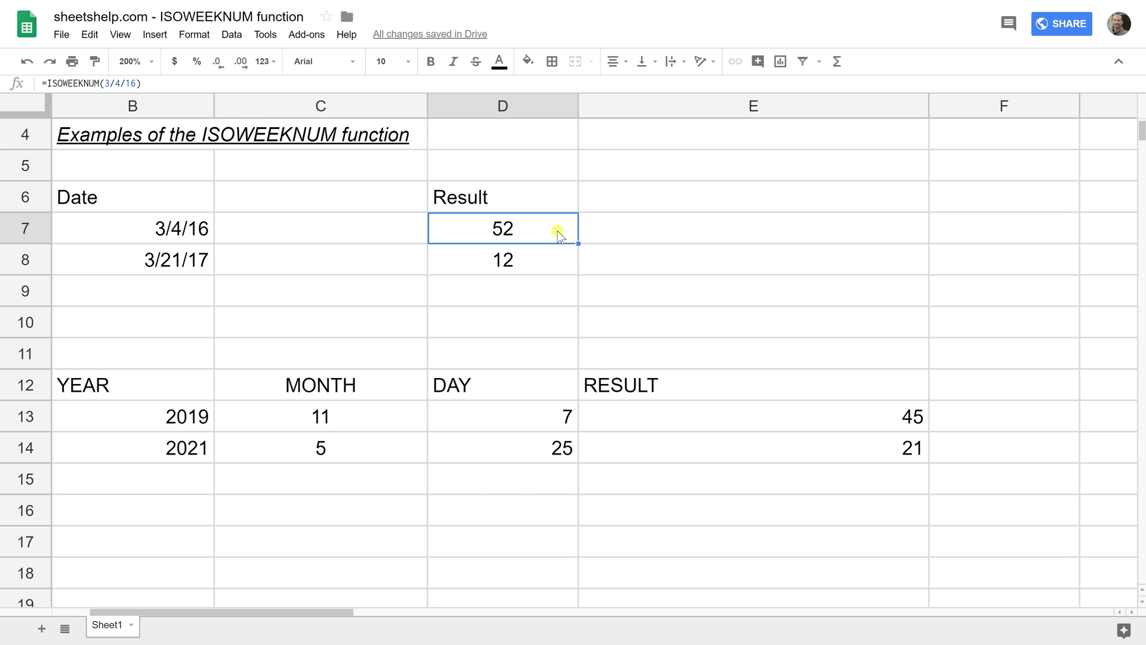
{"action": "double_click", "coordinate": [557, 234]}
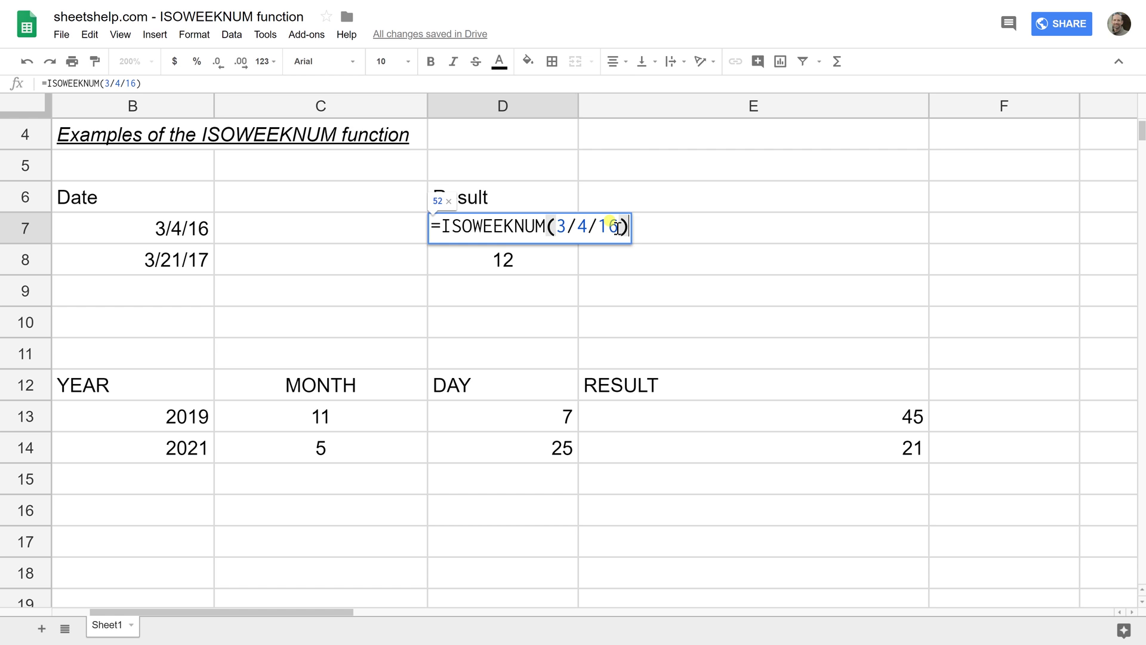
{"action": "left_click", "coordinate": [193, 228]}
Swap the literal 3/4/16 in D7 back to B7, returning week 9.
{"action": "left_click", "coordinate": [441, 231]}
{"action": "double_click", "coordinate": [441, 231]}
{"action": "left_click_drag", "start_coordinate": [556, 228], "coordinate": [620, 226]}
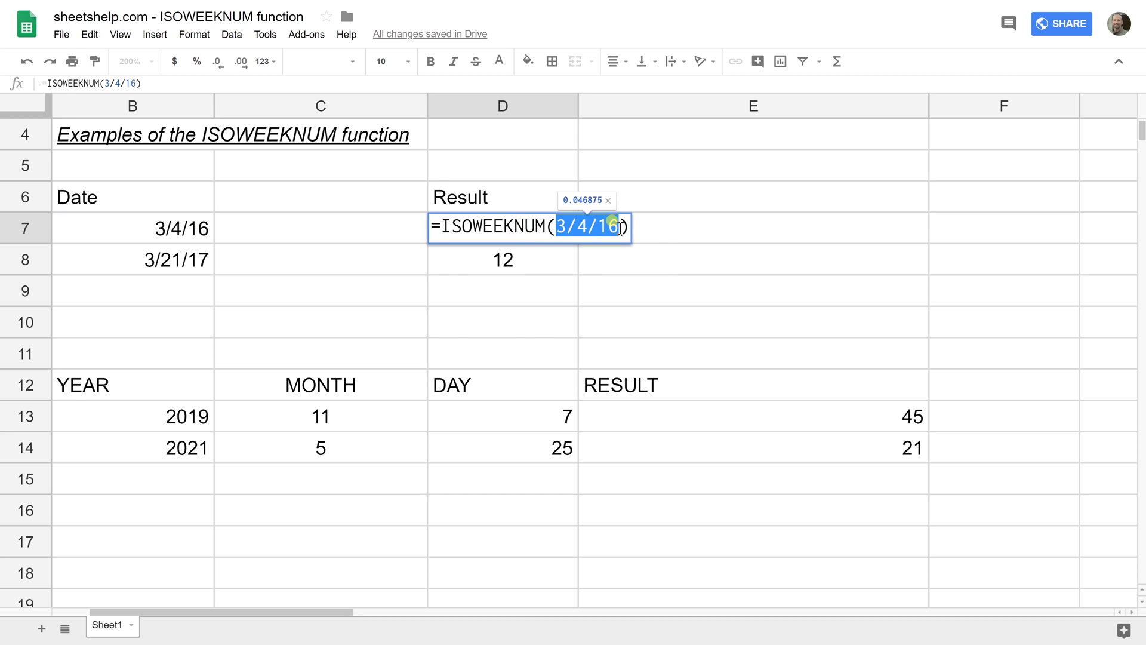
{"action": "type", "text": "b7"}
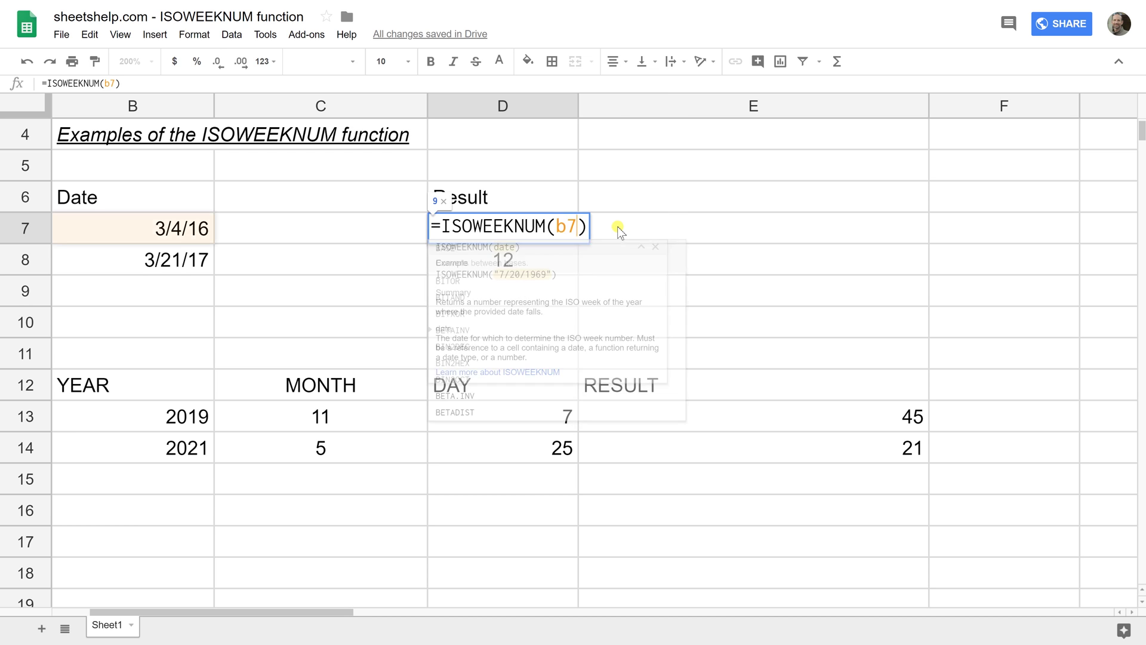
{"action": "key", "text": "Return"}
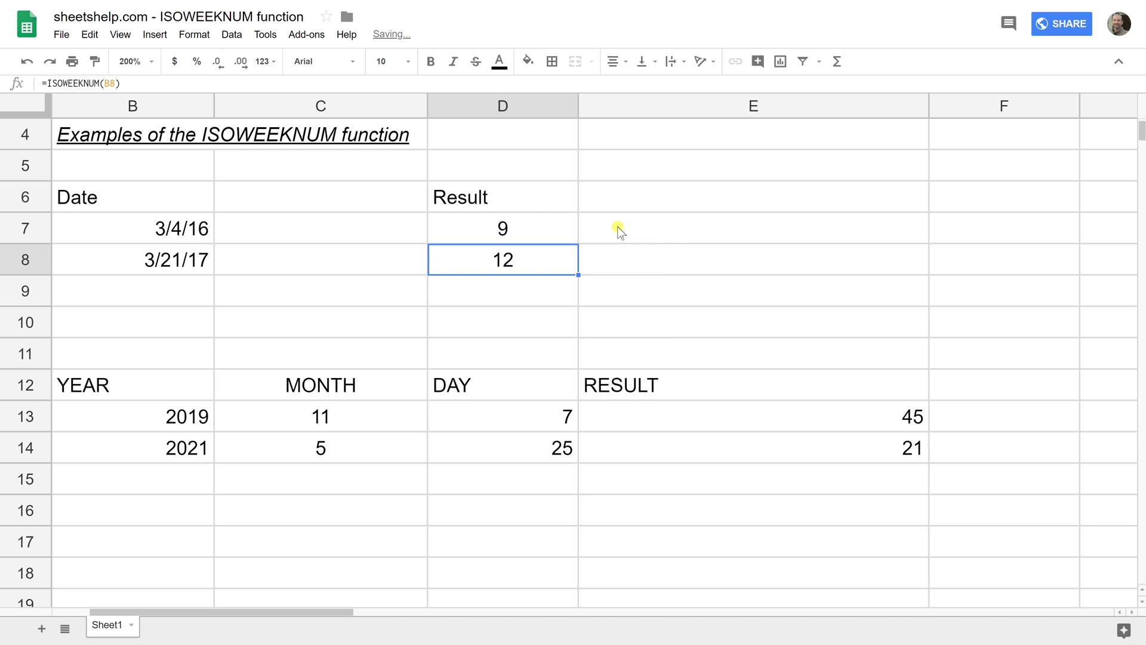
{"action": "key", "text": "Up"}
{"action": "key", "text": "Return"}
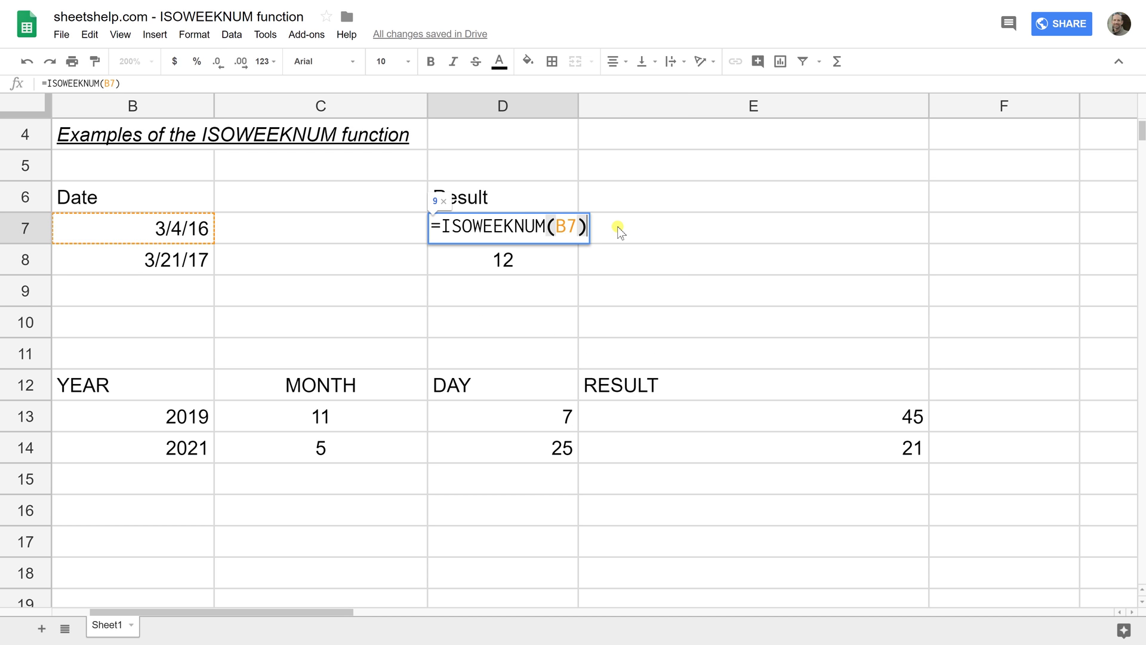
Change D7 to =ISOWEEKNUM("3/4/16") with the date quoted, still returning 9.
{"action": "key", "text": "BackSpace"}
{"action": "key", "text": "BackSpace"}
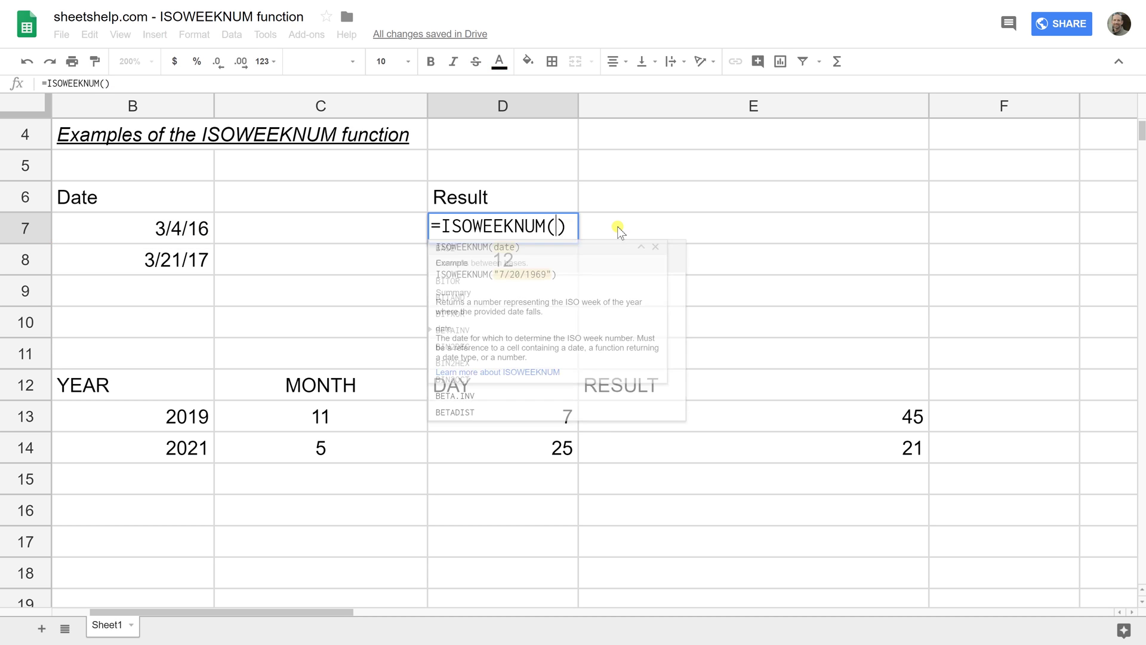
{"action": "type", "text": "\""}
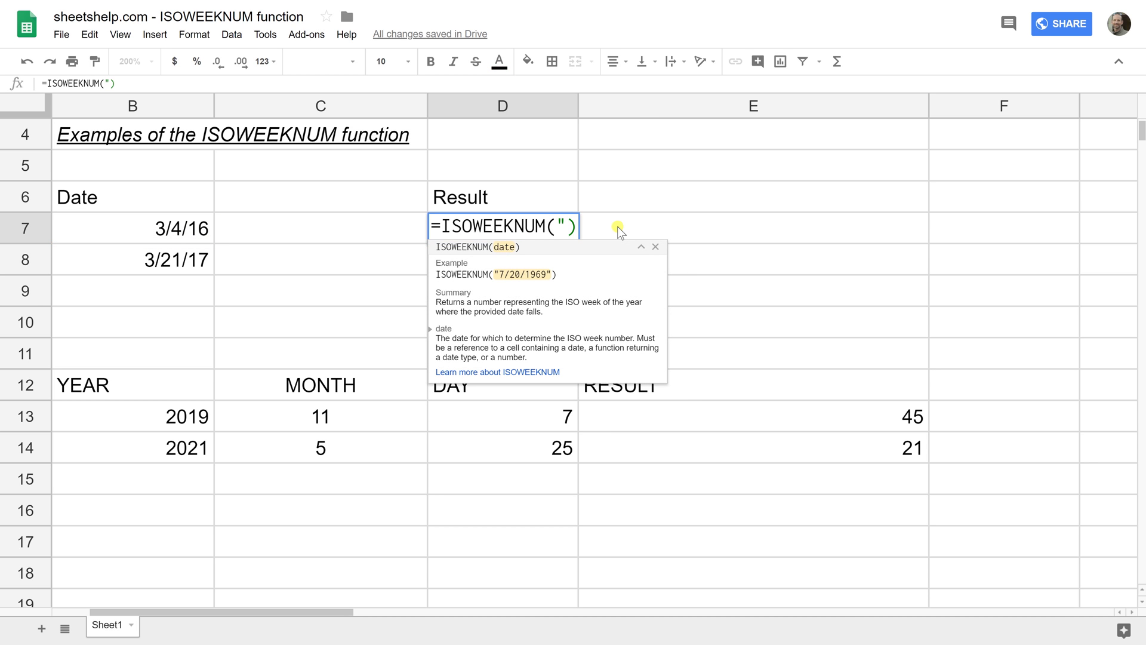
{"action": "type", "text": "3/4/16"}
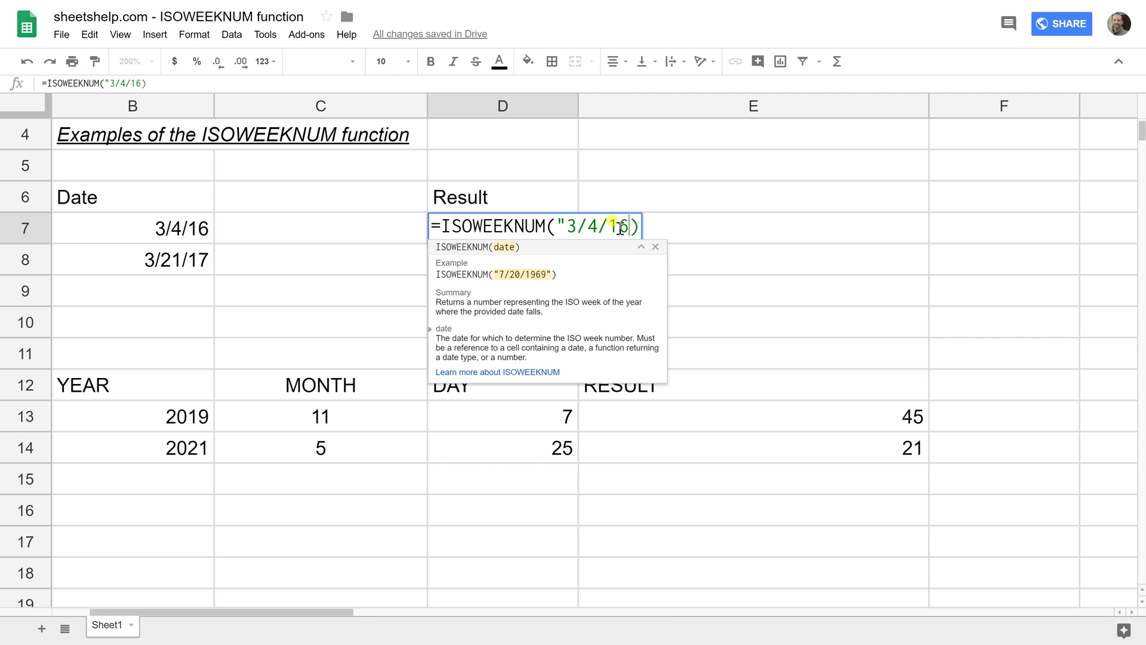
{"action": "type", "text": ")"}
{"action": "key", "text": "BackSpace"}
{"action": "type", "text": "\""}
{"action": "key", "text": "Return"}
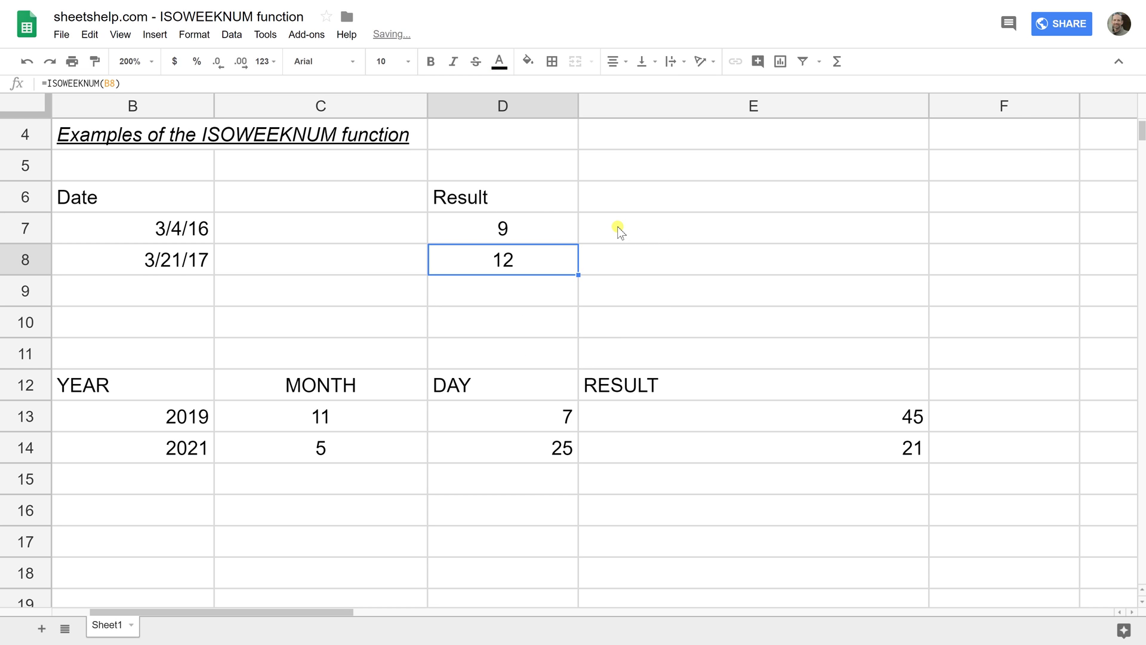
{"action": "left_click", "coordinate": [554, 224]}
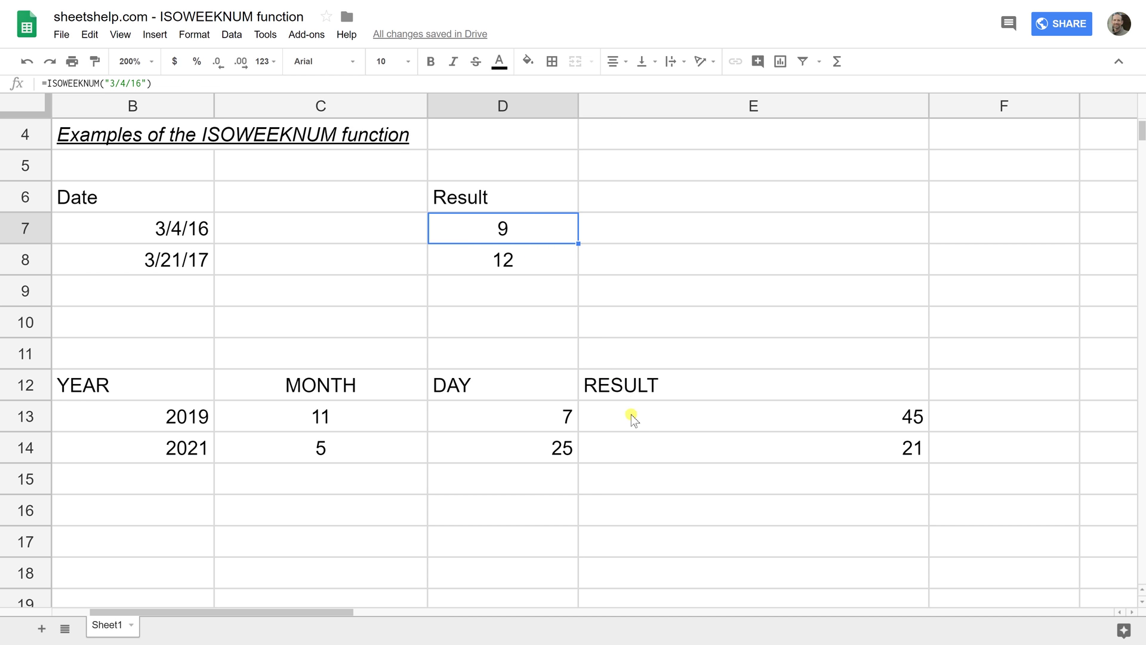
{"action": "left_click", "coordinate": [645, 423]}
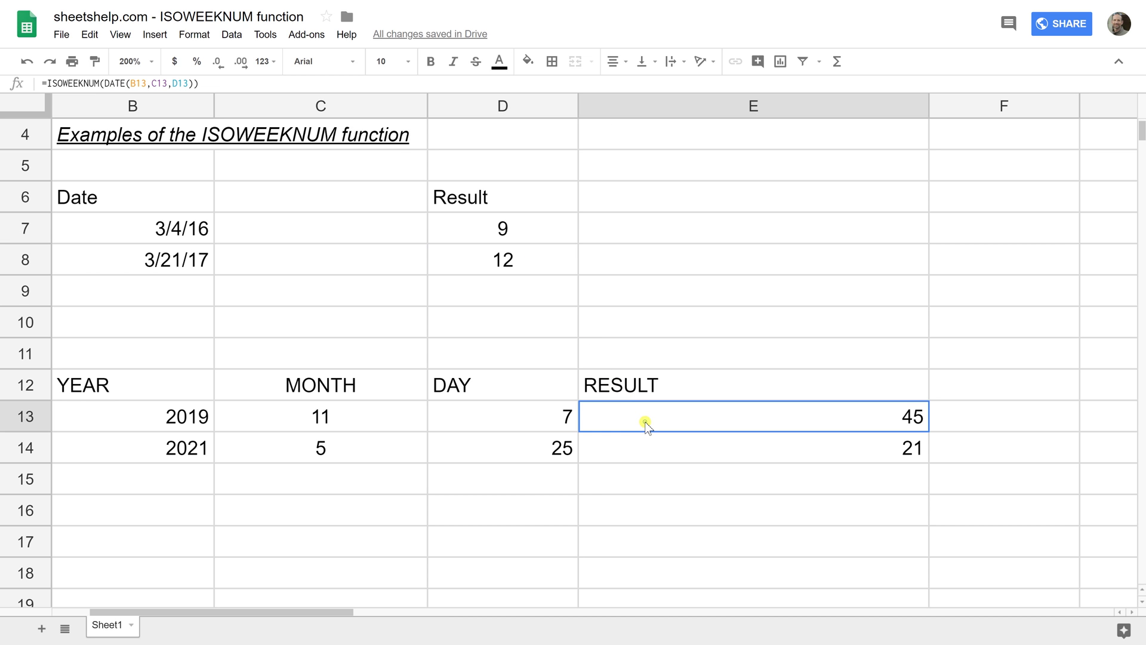
{"action": "double_click", "coordinate": [788, 407]}
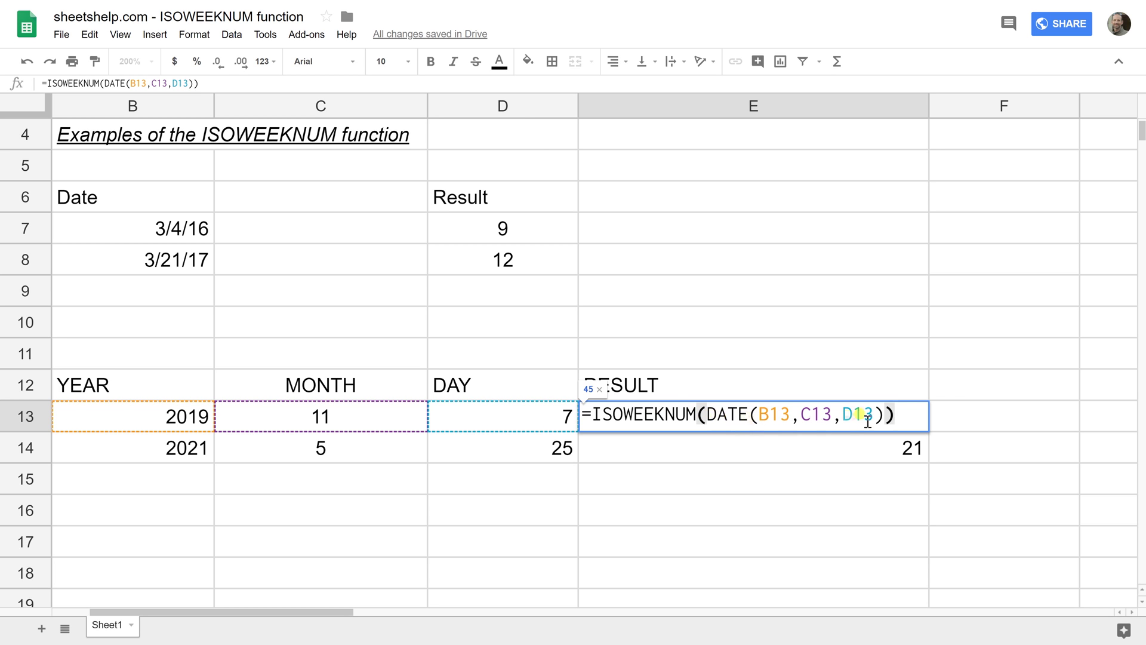
{"action": "key", "text": "Return"}
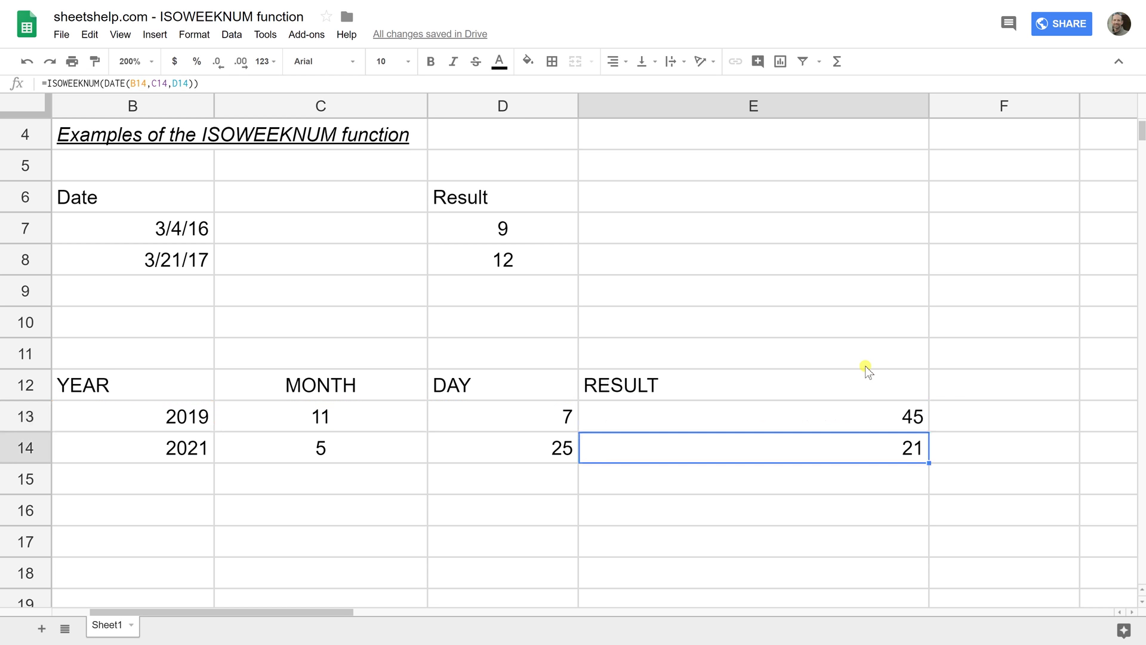
{"action": "left_click", "coordinate": [863, 418]}
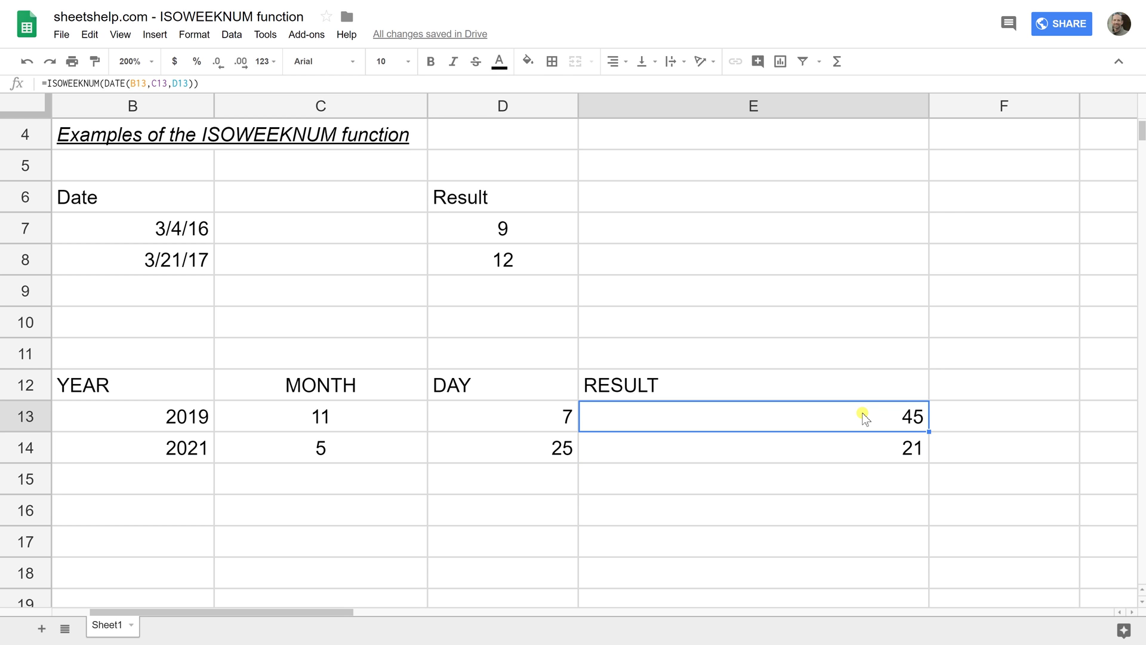
{"action": "left_click", "coordinate": [844, 358]}
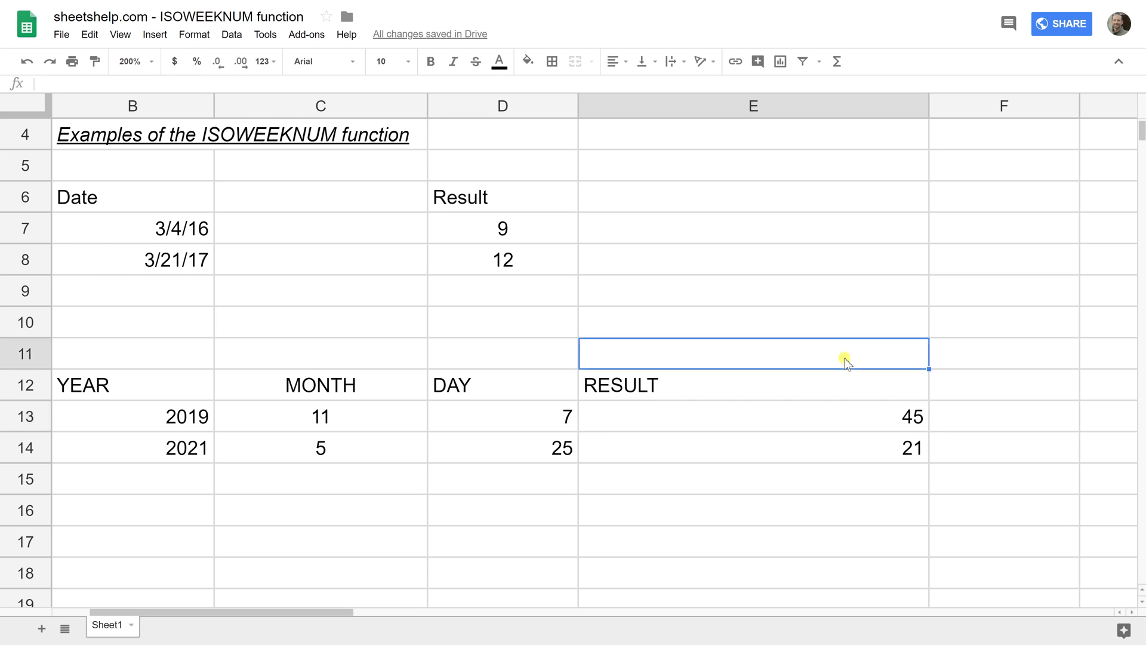
{"action": "left_click", "coordinate": [787, 331]}
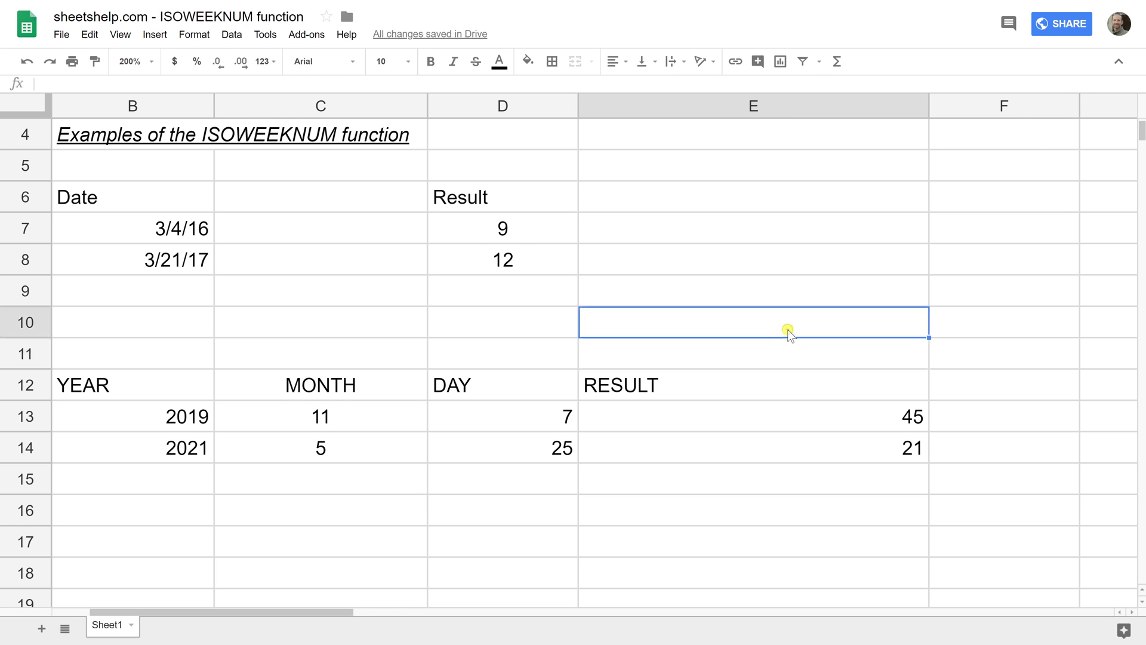